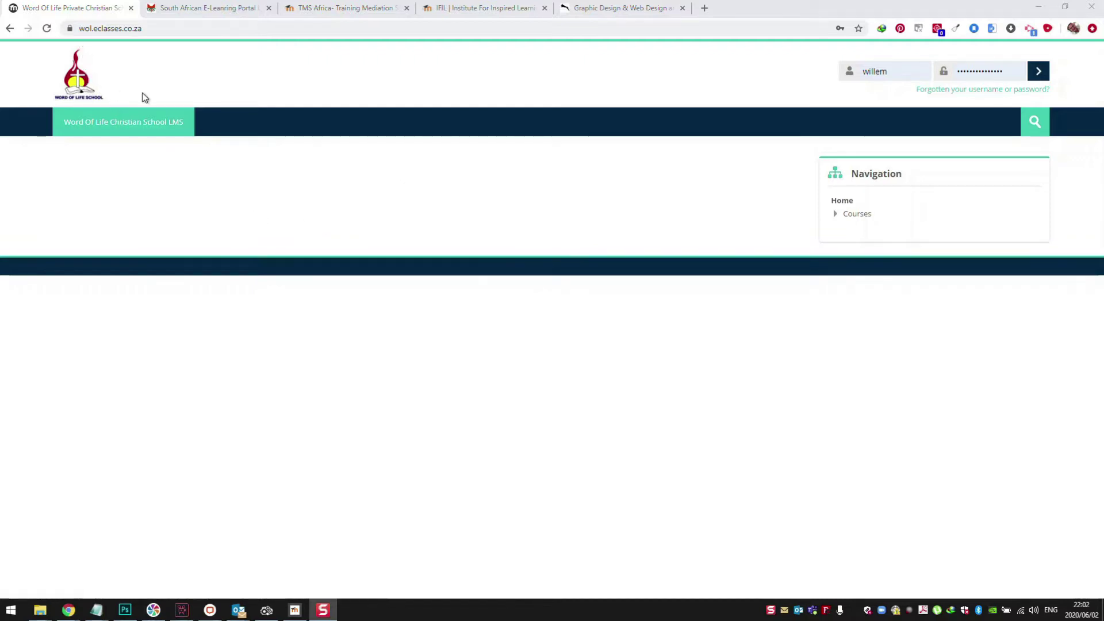
Log in with the student's username and pasted password, then open the account menu.
{"action": "left_click_drag", "start_coordinate": [888, 71], "coordinate": [828, 71]}
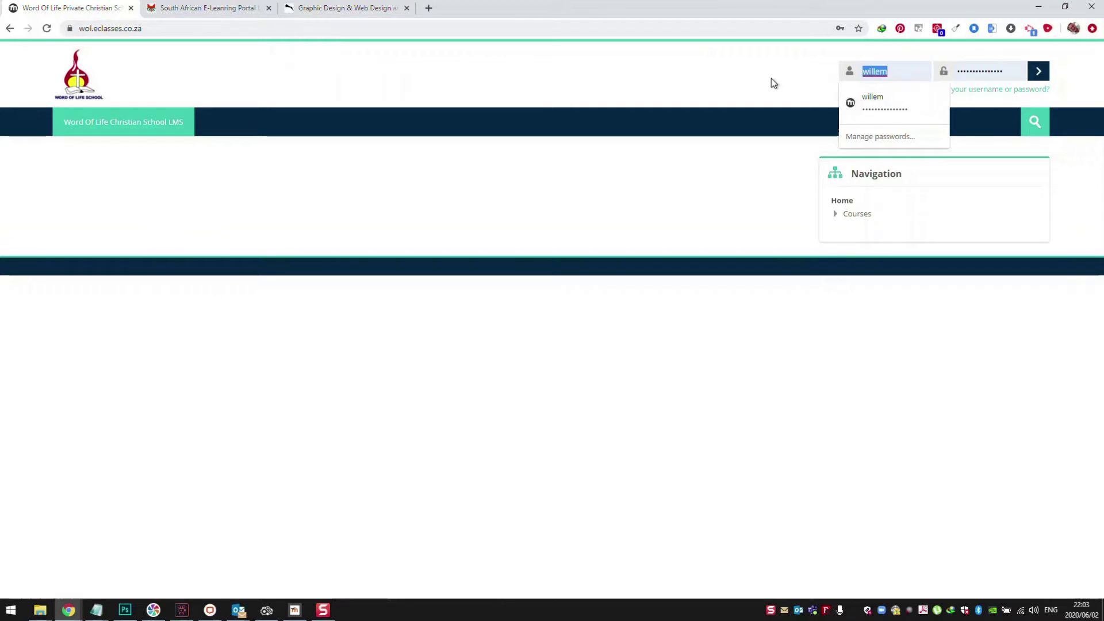
{"action": "type", "text": "lorraine"}
{"action": "key", "text": "Tab"}
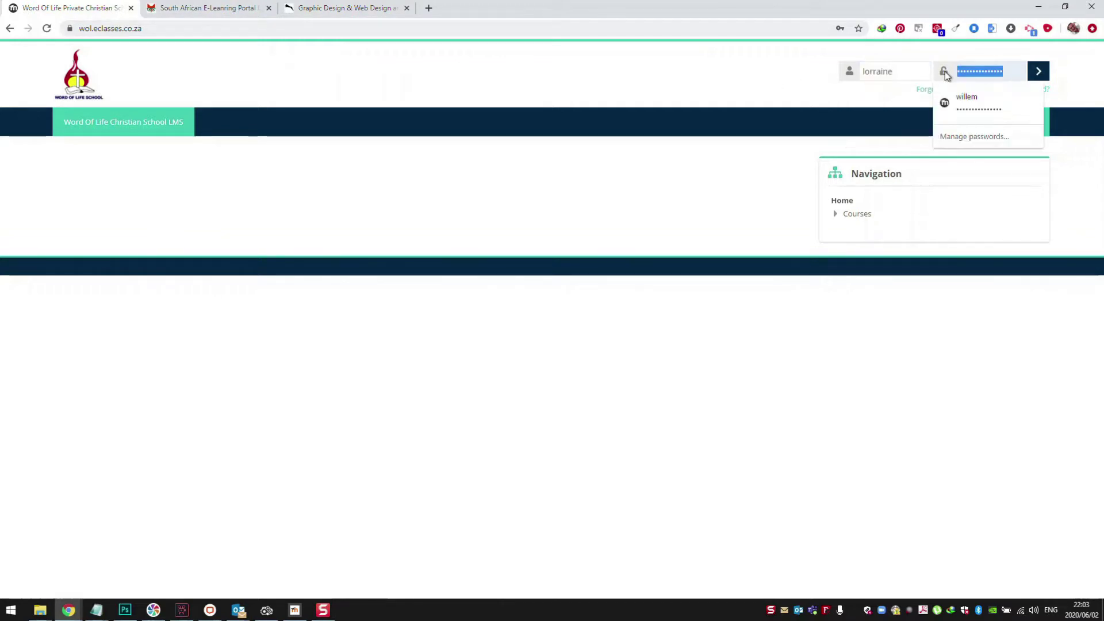
{"action": "key", "text": "ctrl+v"}
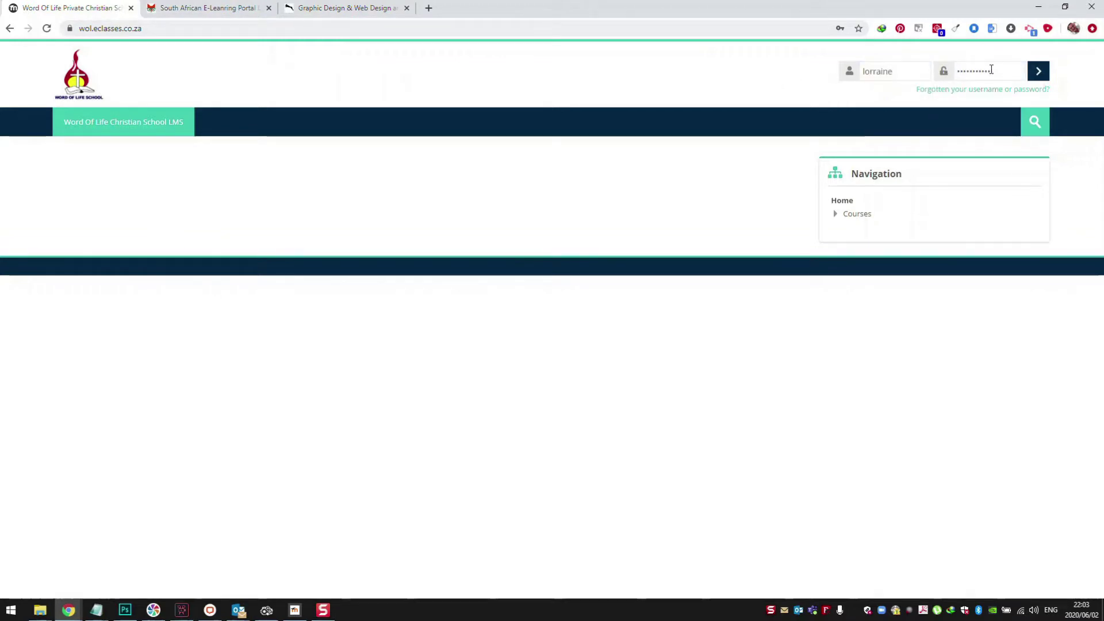
{"action": "left_click", "coordinate": [1038, 71]}
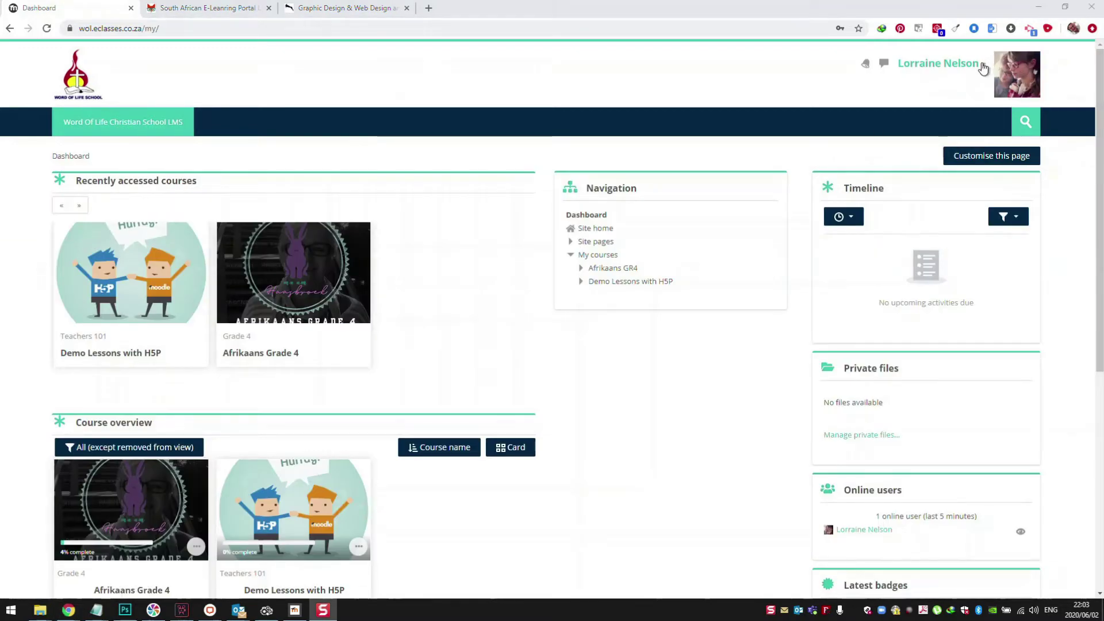
{"action": "left_click", "coordinate": [954, 65]}
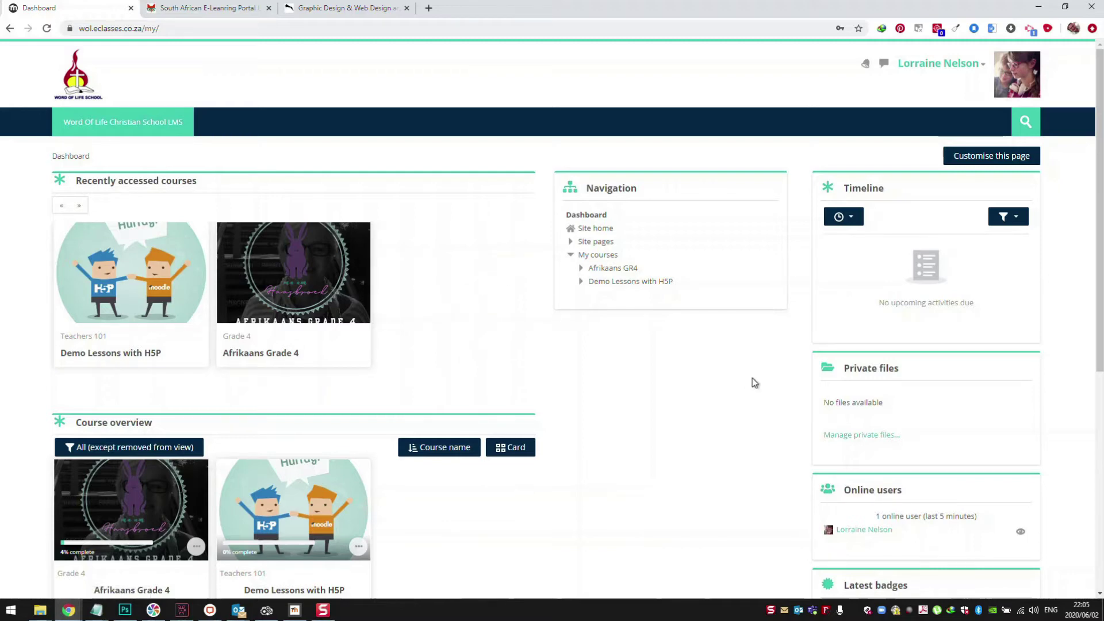
{"action": "scroll", "coordinate": [915, 259], "scroll_direction": "down", "scroll_amount": 2}
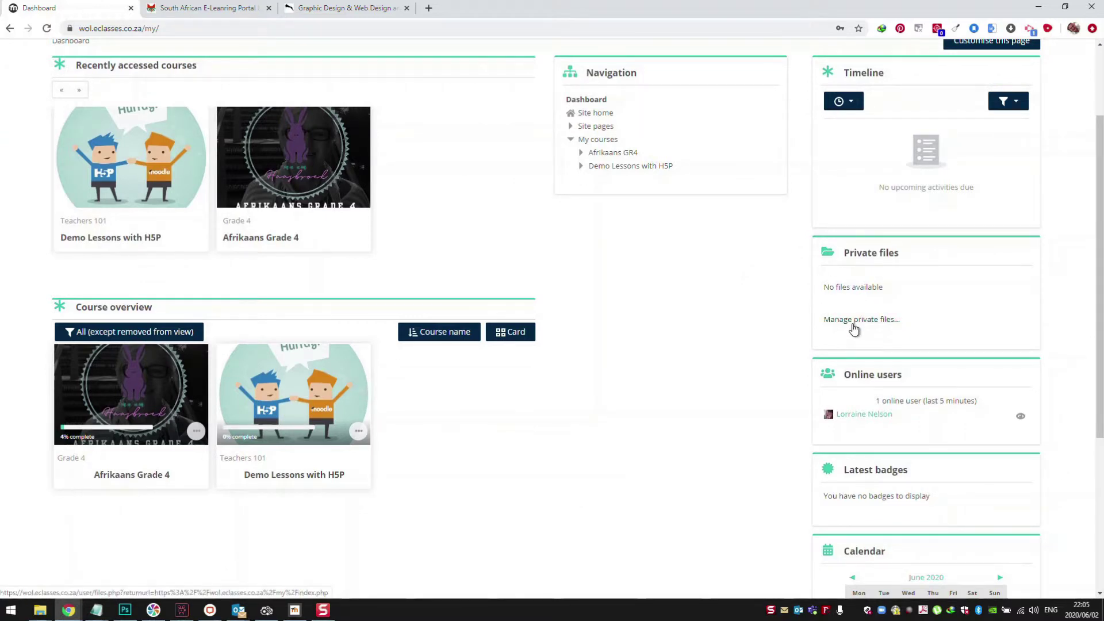
{"action": "scroll", "coordinate": [789, 285], "scroll_direction": "down", "scroll_amount": 2}
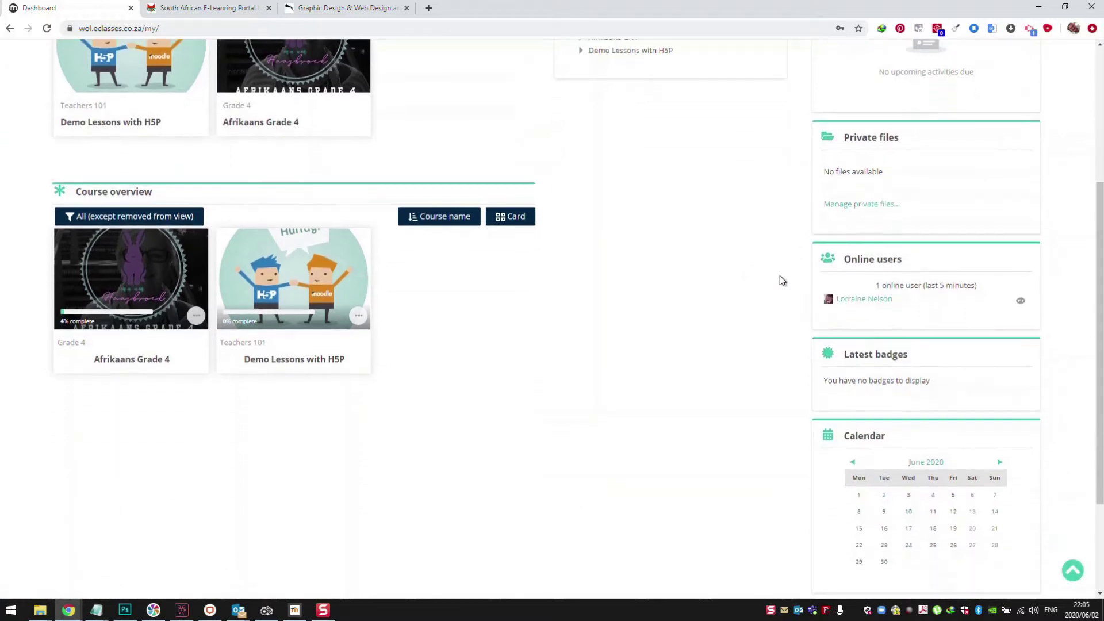
{"action": "scroll", "coordinate": [780, 275], "scroll_direction": "down", "scroll_amount": 1}
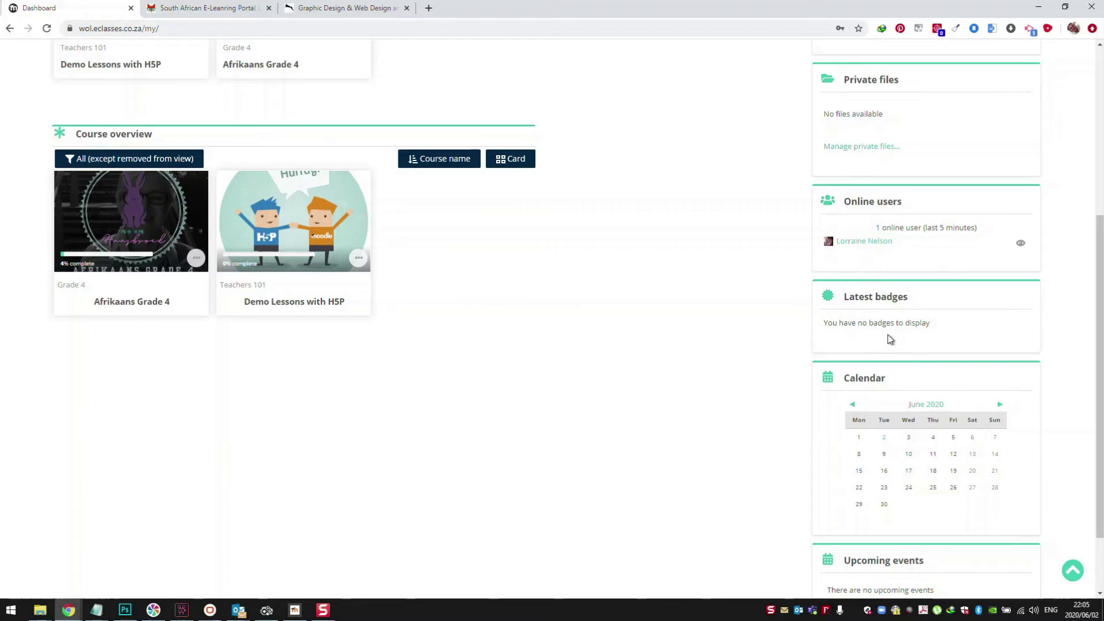
{"action": "scroll", "coordinate": [724, 313], "scroll_direction": "down", "scroll_amount": 3}
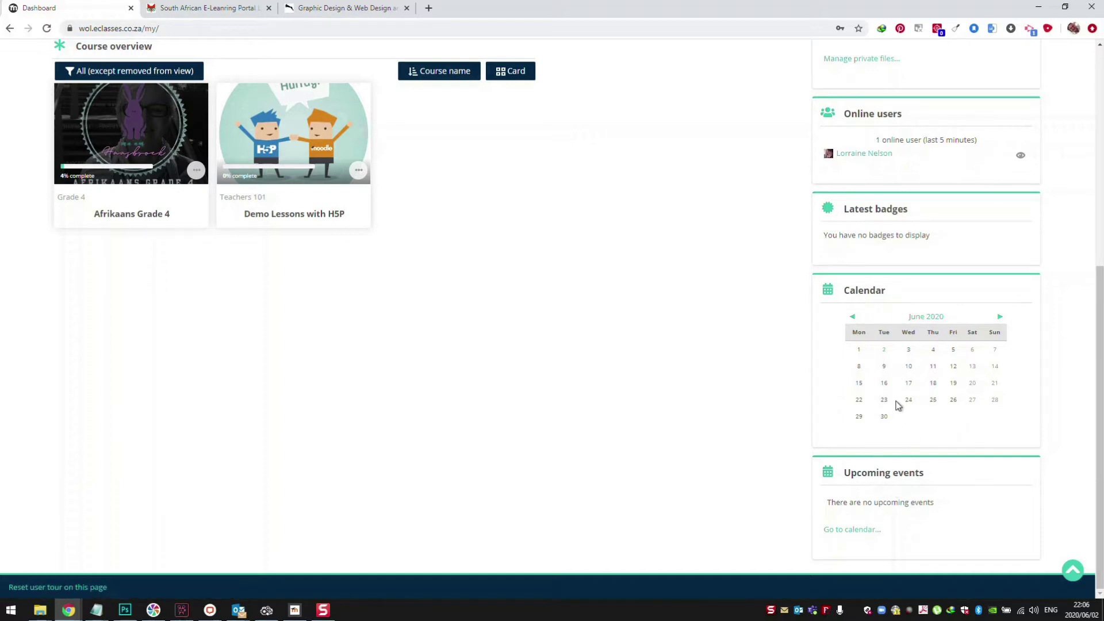
{"action": "scroll", "coordinate": [412, 357], "scroll_direction": "up", "scroll_amount": 5}
{"action": "scroll", "coordinate": [411, 360], "scroll_direction": "down", "scroll_amount": 2}
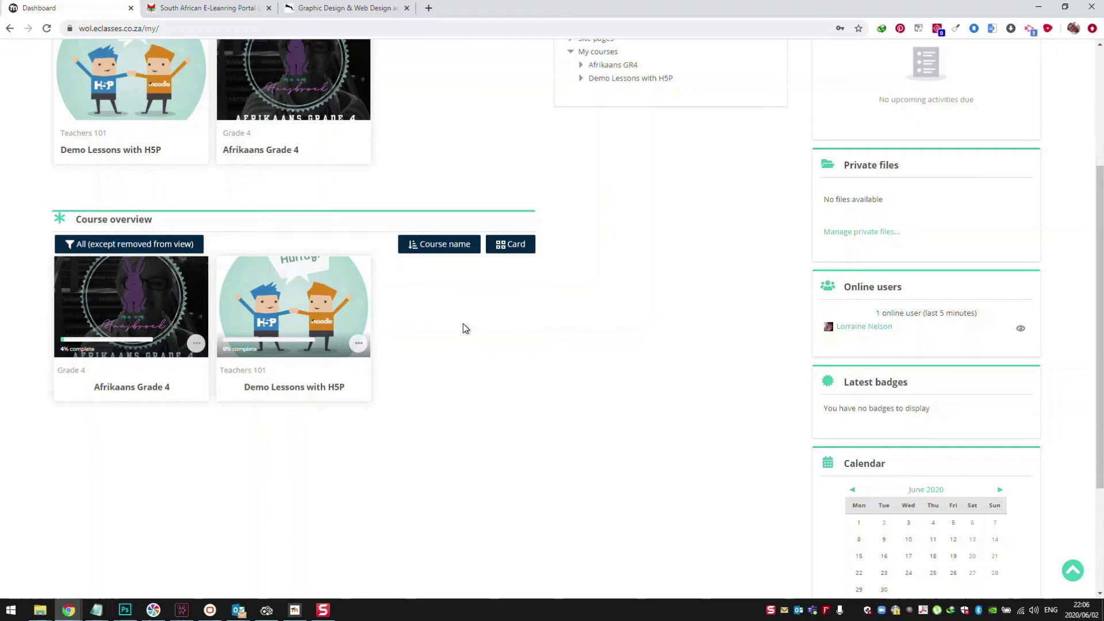
{"action": "scroll", "coordinate": [427, 403], "scroll_direction": "up", "scroll_amount": 4}
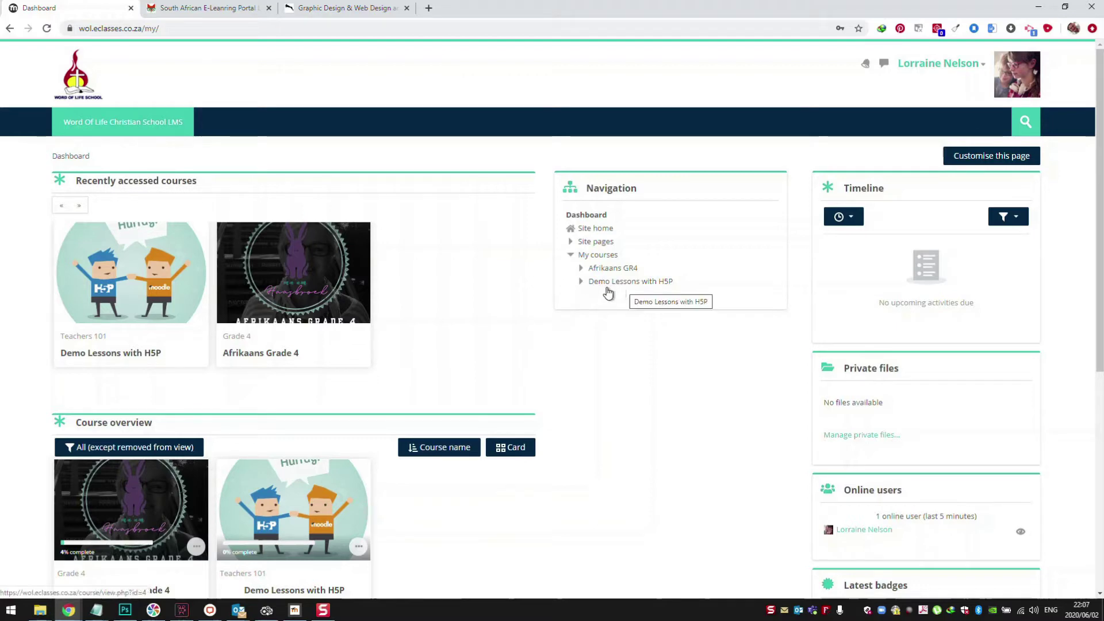
Open the Afrikaans Grade 4 course from Recently accessed courses.
{"action": "left_click", "coordinate": [275, 285]}
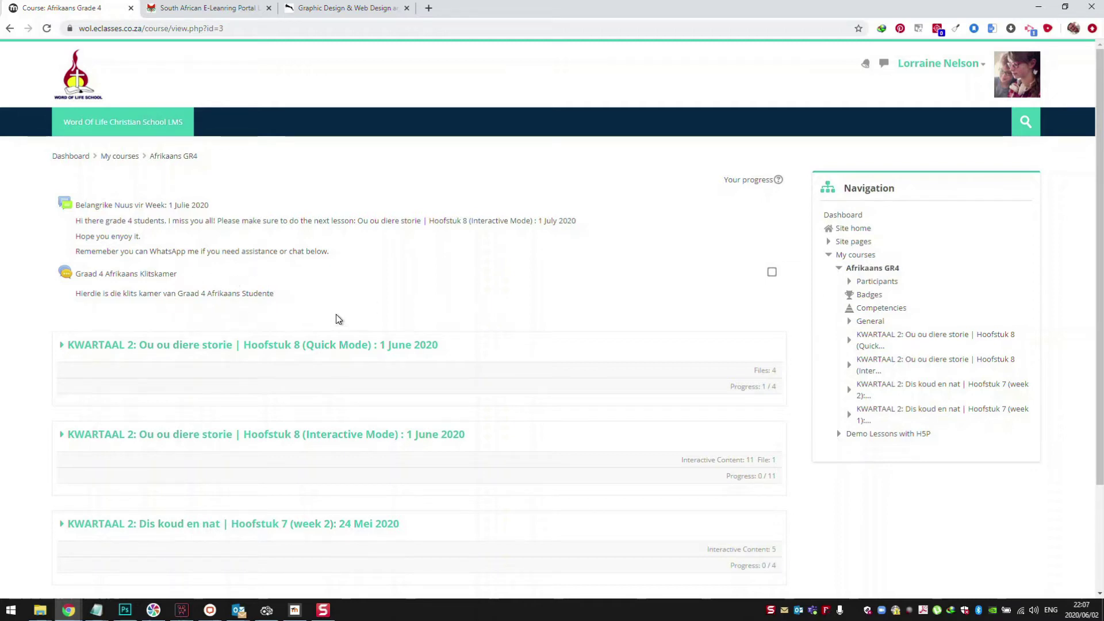
{"action": "scroll", "coordinate": [466, 272], "scroll_direction": "down", "scroll_amount": 1}
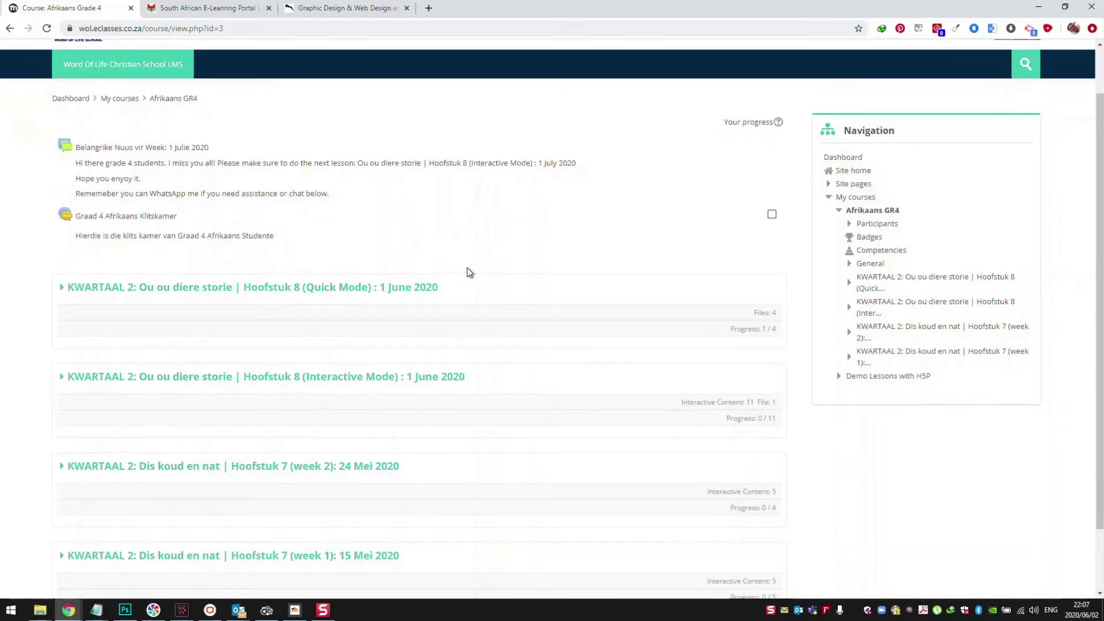
{"action": "scroll", "coordinate": [455, 268], "scroll_direction": "down", "scroll_amount": 2}
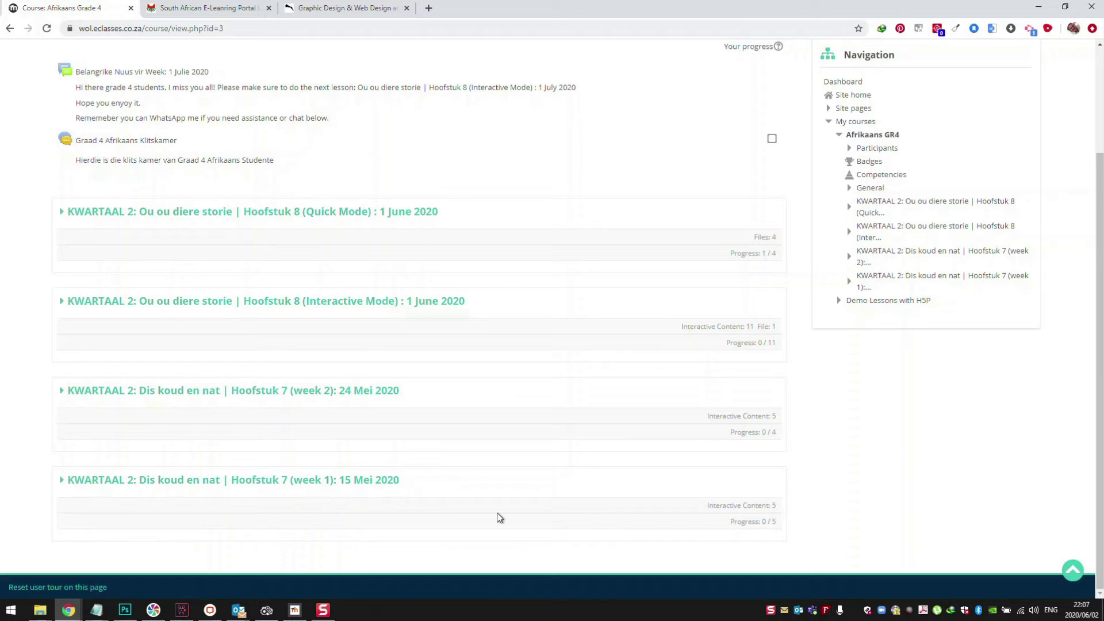
{"action": "scroll", "coordinate": [439, 441], "scroll_direction": "up", "scroll_amount": 1}
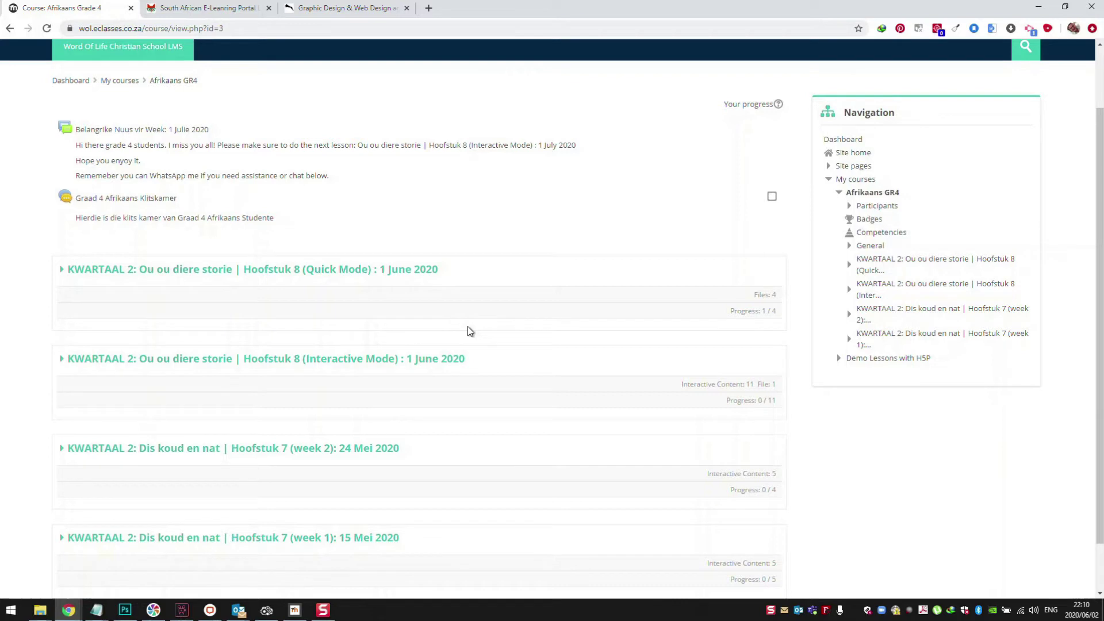
Open the Hoofstuk 8 (Quick Mode) section and scroll through its lesson files.
{"action": "left_click", "coordinate": [91, 272]}
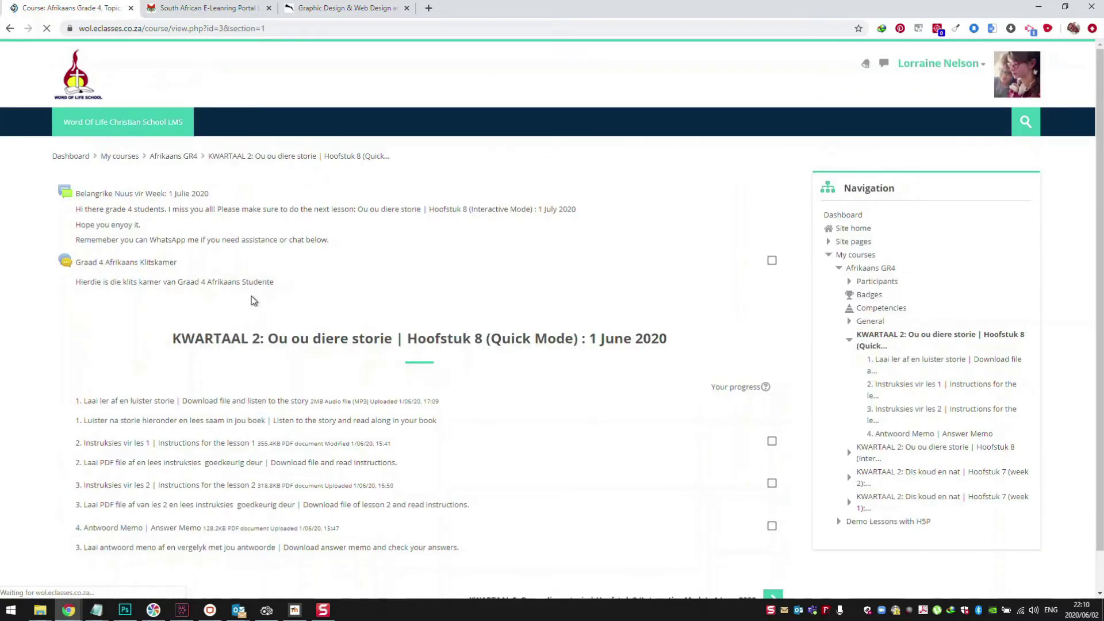
{"action": "scroll", "coordinate": [370, 280], "scroll_direction": "down", "scroll_amount": 1}
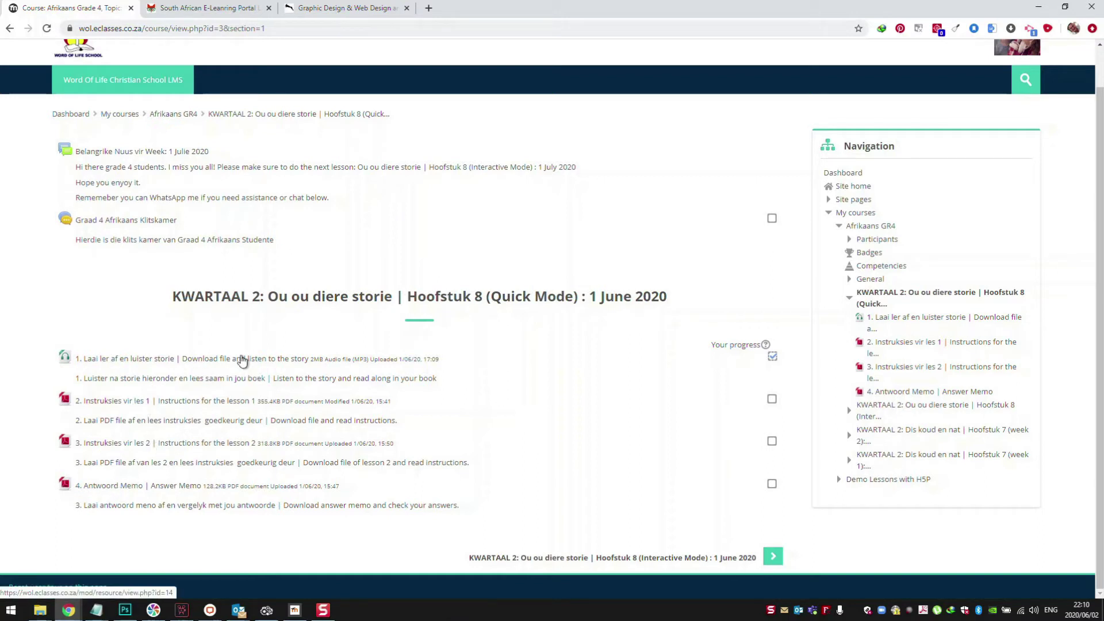
Try downloading the story MP3, dismissing the download manager's save prompt and notice.
{"action": "left_click", "coordinate": [262, 361]}
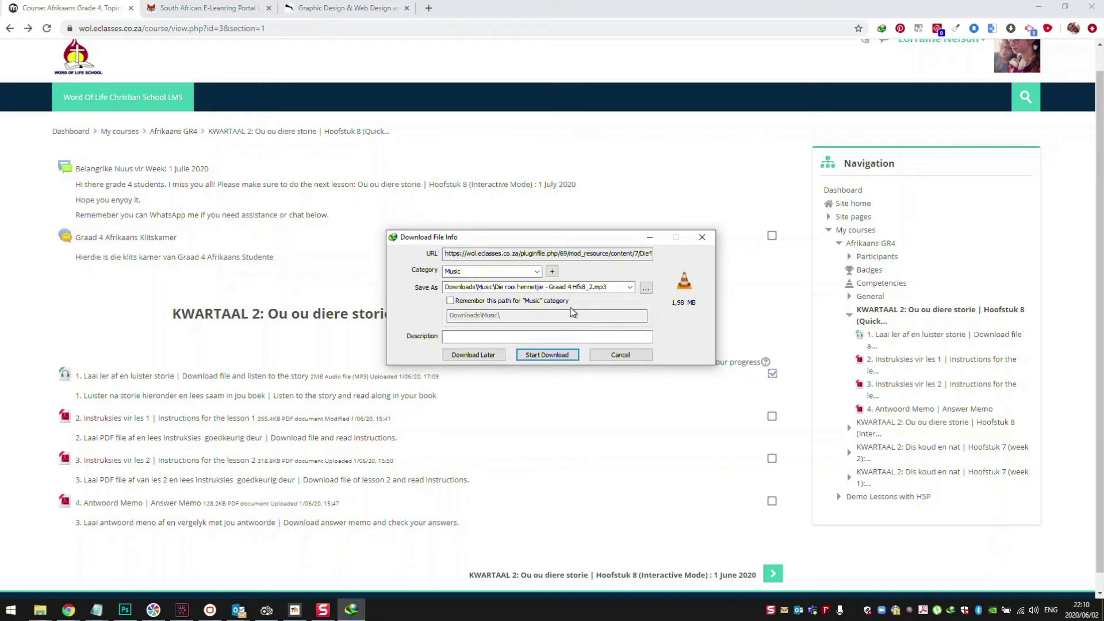
{"action": "left_click", "coordinate": [614, 356]}
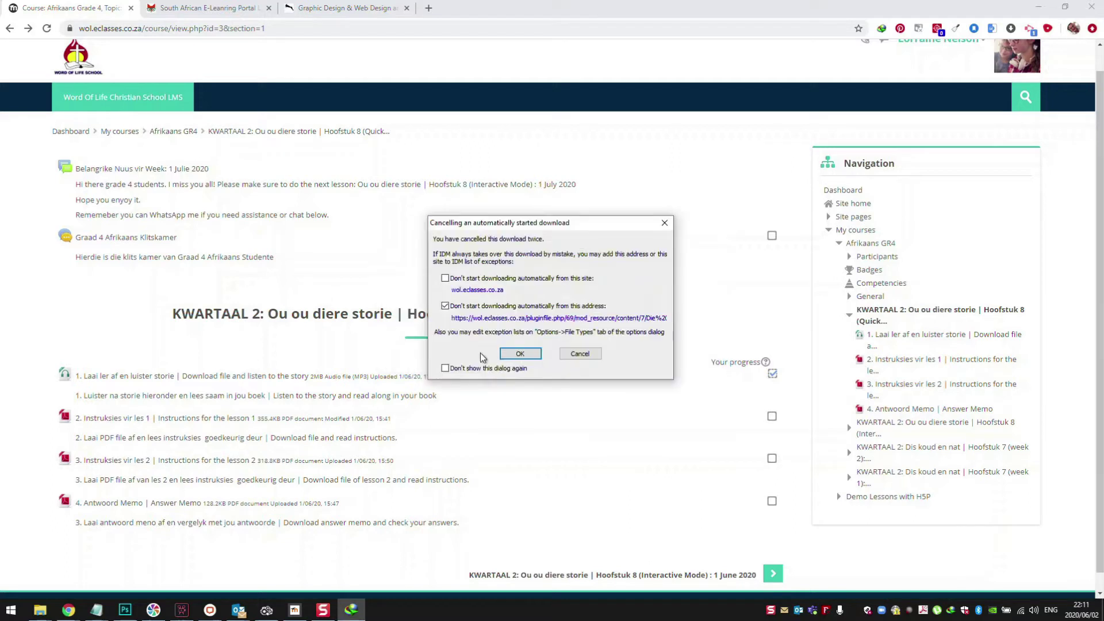
{"action": "left_click", "coordinate": [577, 353]}
{"action": "scroll", "coordinate": [414, 348], "scroll_direction": "down", "scroll_amount": 1}
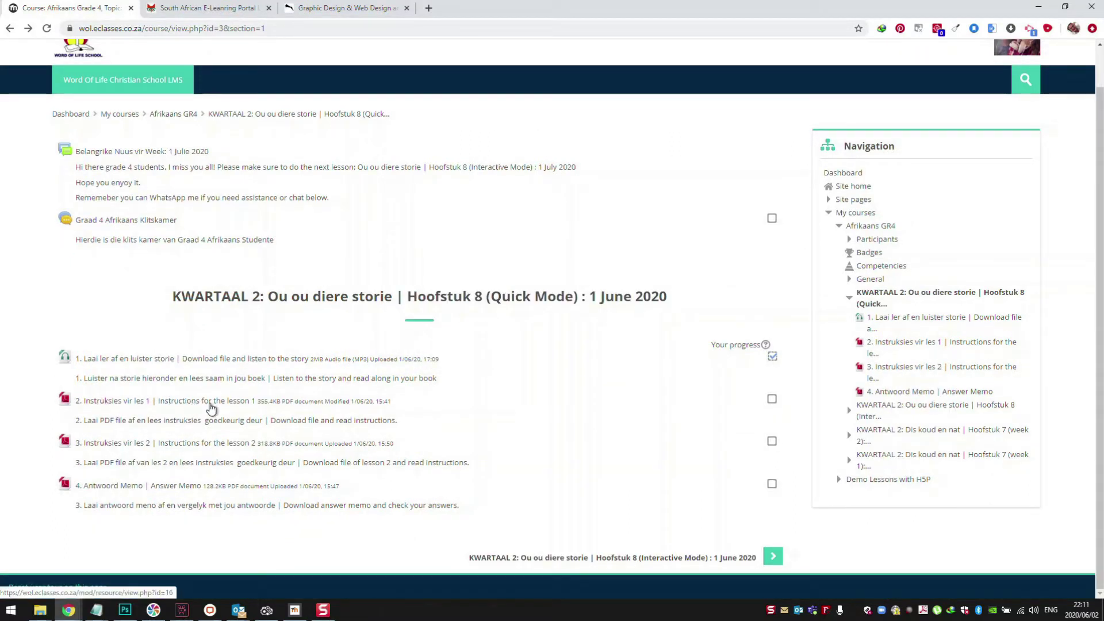
Open the lesson 1 instructions PDF, skip re-downloading it, then go to Hoofstuk 8 (Interactive Mode).
{"action": "left_click", "coordinate": [233, 402]}
{"action": "left_click", "coordinate": [233, 403]}
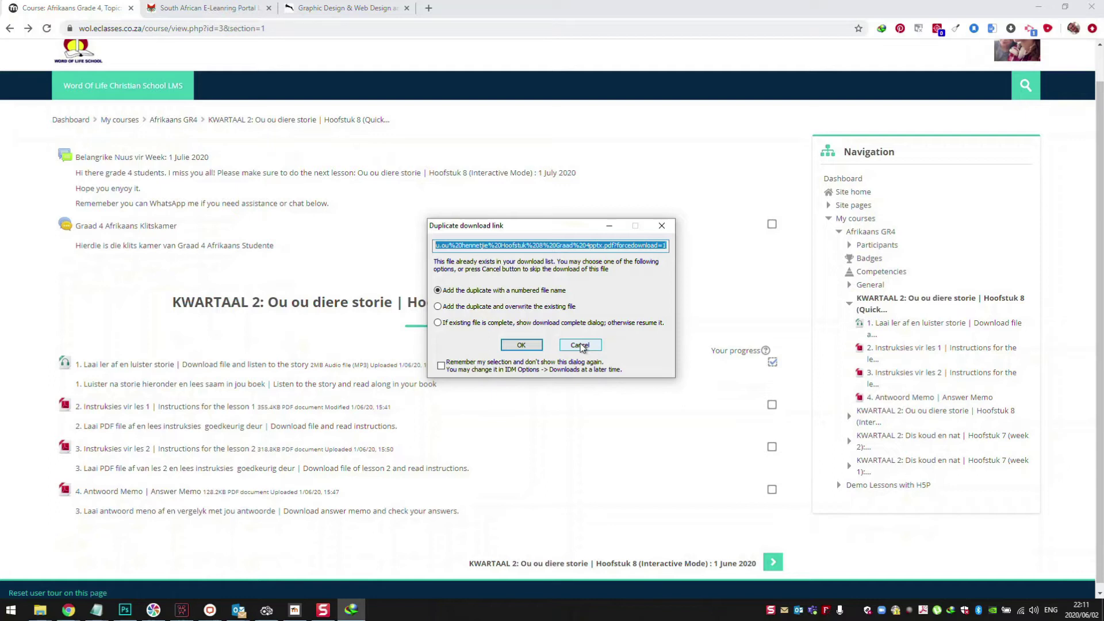
{"action": "left_click", "coordinate": [580, 346]}
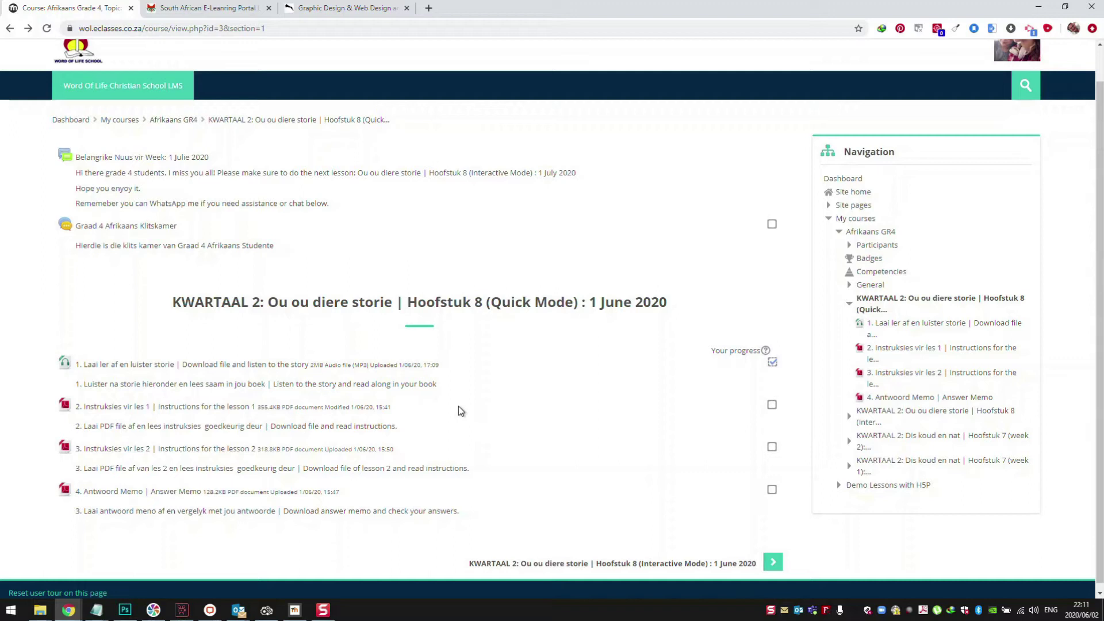
{"action": "scroll", "coordinate": [822, 356], "scroll_direction": "down", "scroll_amount": 1}
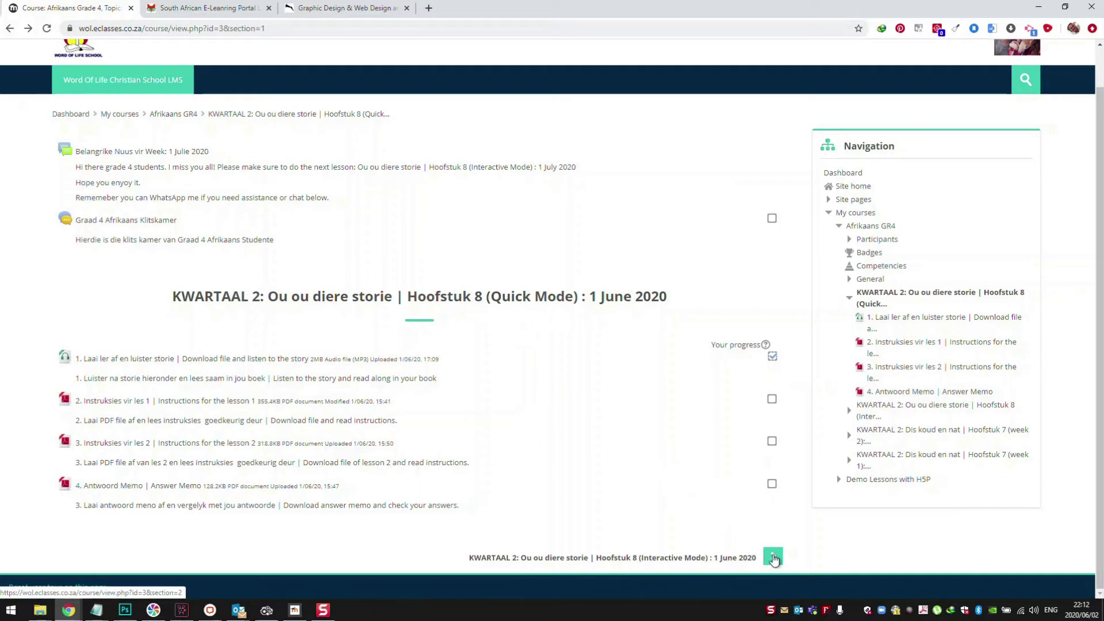
{"action": "left_click", "coordinate": [773, 559]}
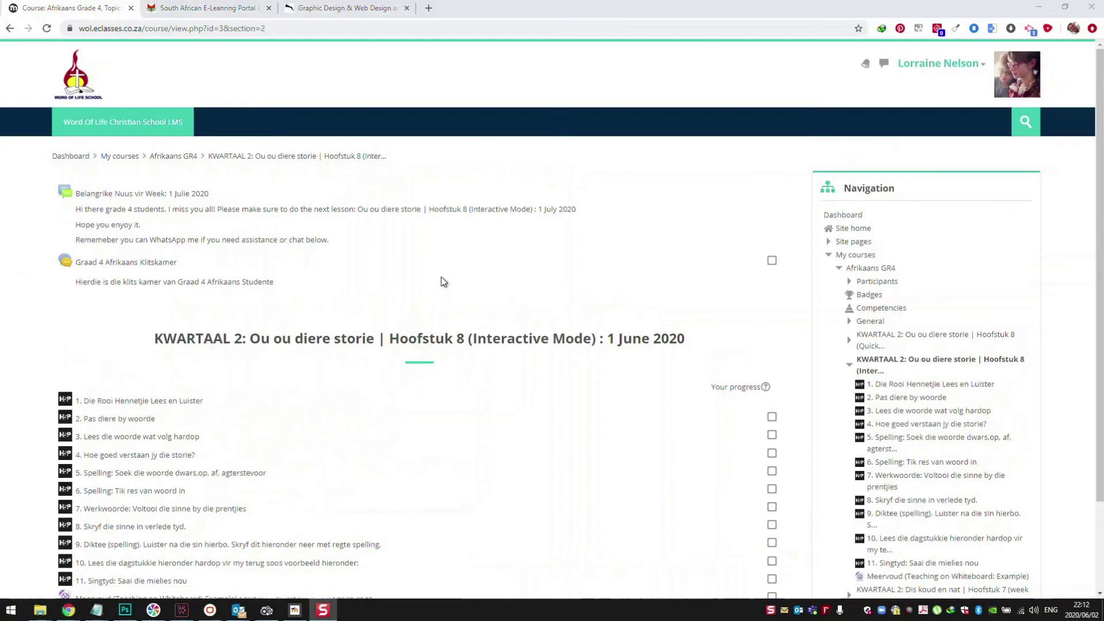
Scroll the activity list and open 1. Die Rooi Hennetjie Lees en Luister.
{"action": "scroll", "coordinate": [443, 279], "scroll_direction": "down", "scroll_amount": 3}
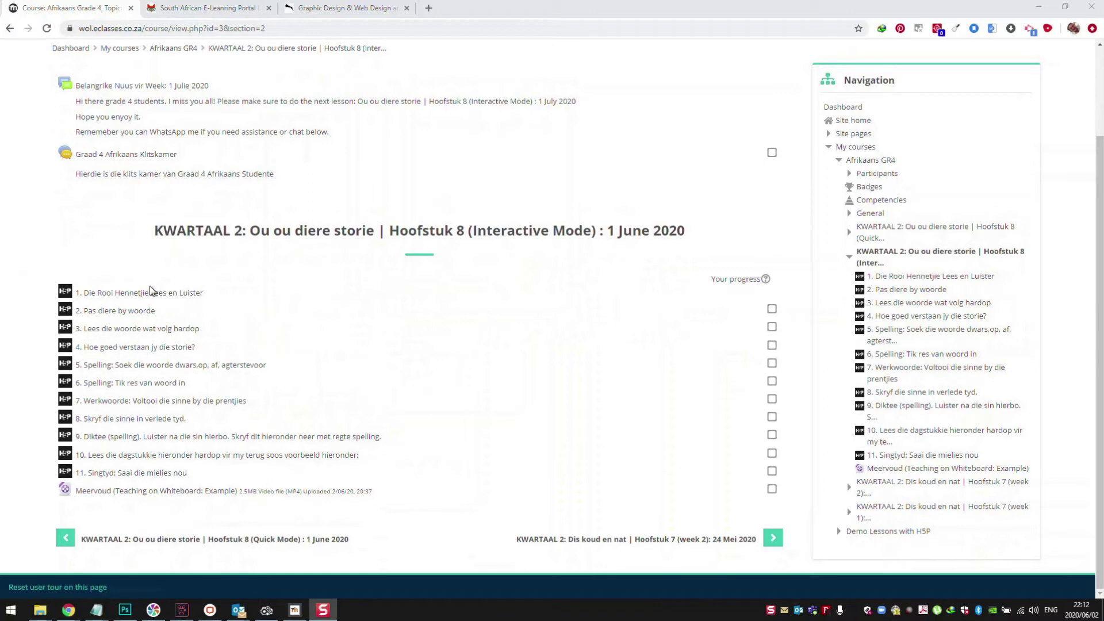
{"action": "left_click", "coordinate": [118, 294]}
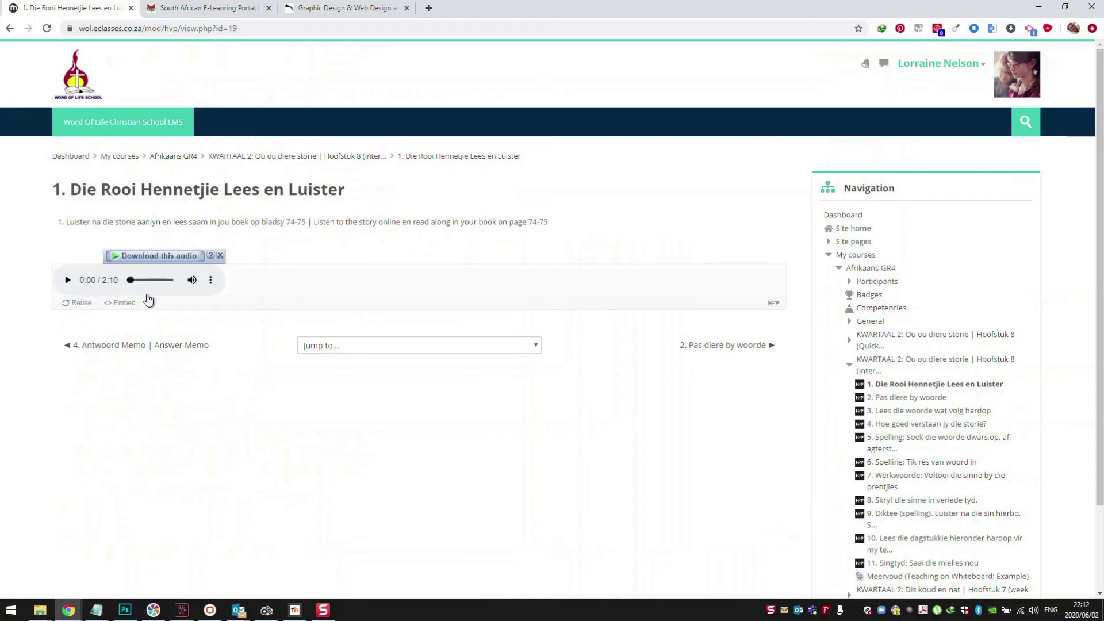
Dismiss the download bar and play the Rooi Hennetjie story audio, pausing at 0:35.
{"action": "left_click", "coordinate": [220, 256]}
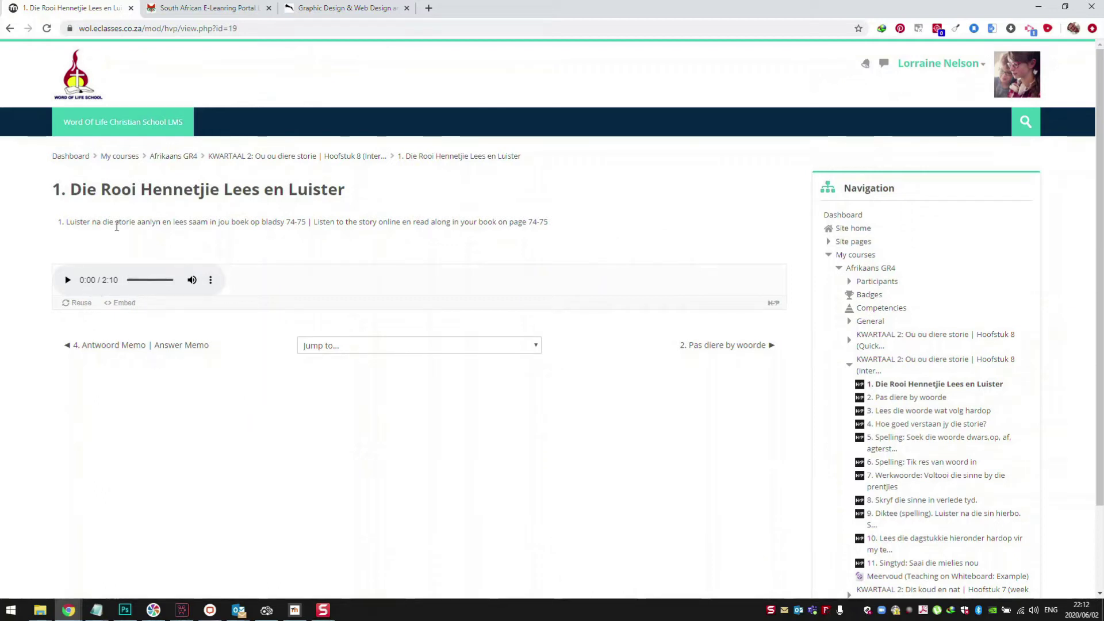
{"action": "left_click", "coordinate": [68, 280]}
{"action": "left_click", "coordinate": [139, 280]}
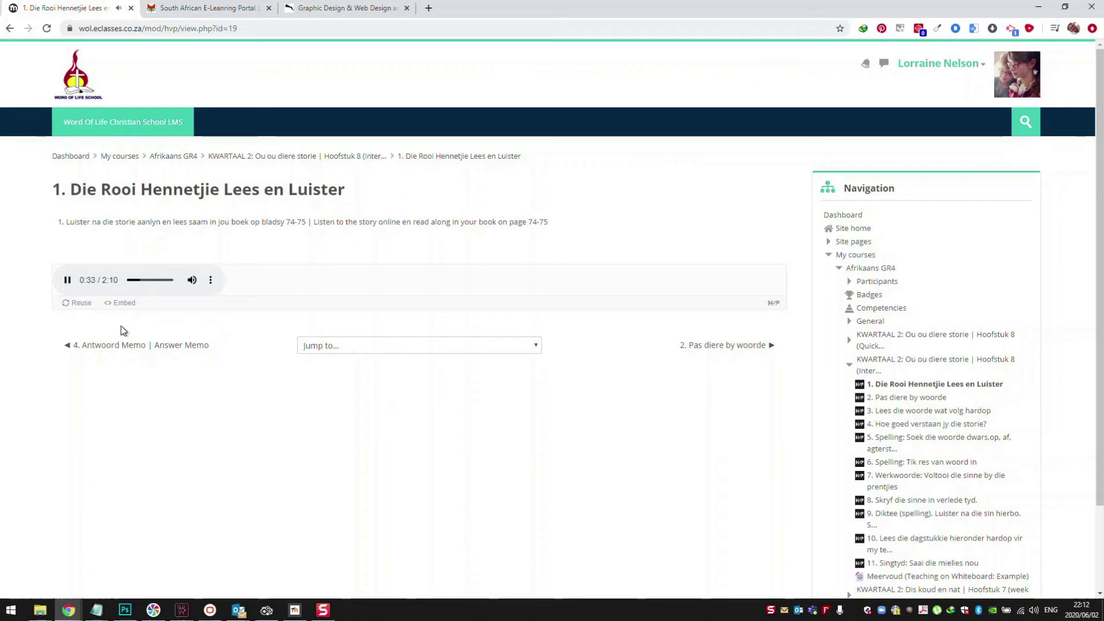
{"action": "left_click", "coordinate": [71, 280]}
Open Pas diere by woorde, match corn, hen, donkey, cow, dog and cat pictures, and check for 6/6.
{"action": "left_click", "coordinate": [723, 345]}
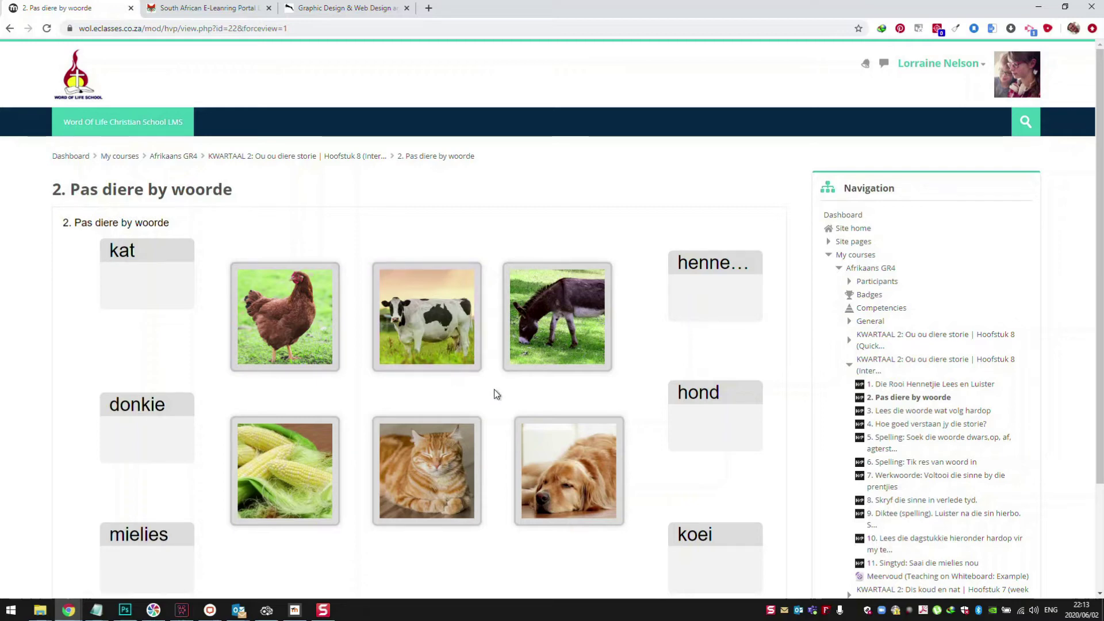
{"action": "scroll", "coordinate": [497, 395], "scroll_direction": "down", "scroll_amount": 1}
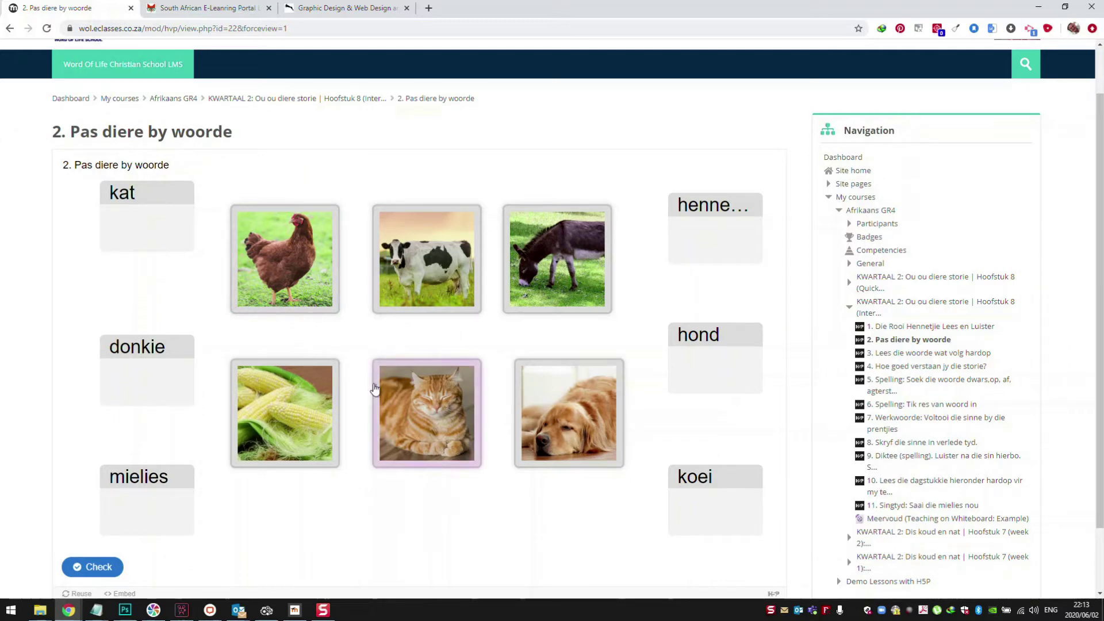
{"action": "left_click_drag", "start_coordinate": [286, 429], "coordinate": [153, 509]}
{"action": "left_click_drag", "start_coordinate": [284, 259], "coordinate": [717, 239]}
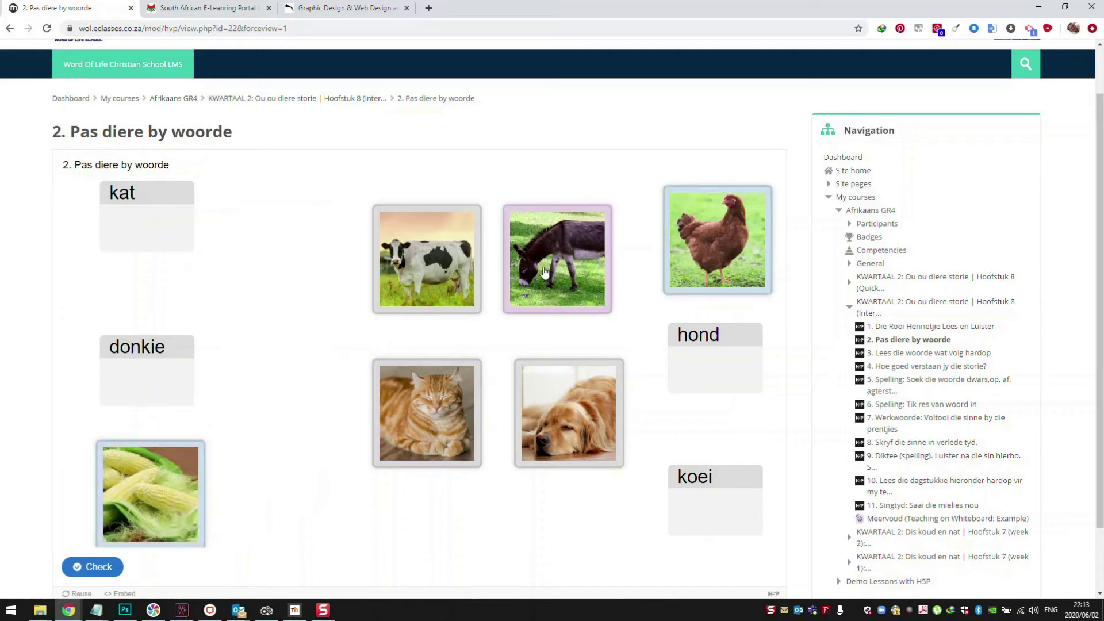
{"action": "left_click_drag", "start_coordinate": [551, 266], "coordinate": [135, 371]}
{"action": "left_click_drag", "start_coordinate": [428, 277], "coordinate": [725, 501]}
{"action": "left_click_drag", "start_coordinate": [561, 413], "coordinate": [725, 354]}
{"action": "left_click_drag", "start_coordinate": [426, 411], "coordinate": [168, 223]}
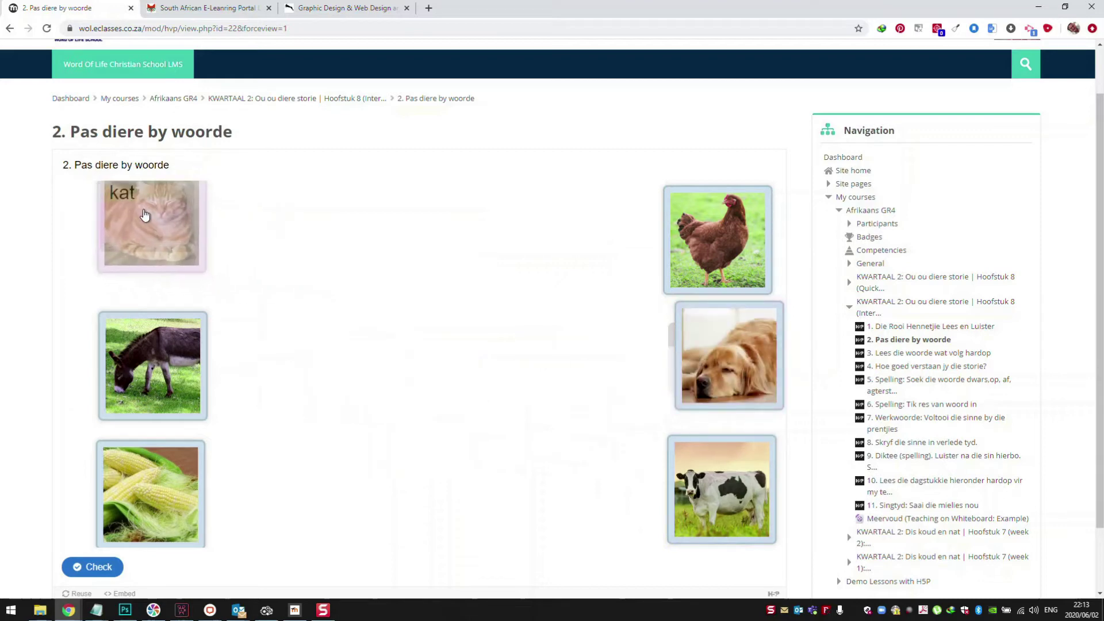
{"action": "left_click", "coordinate": [79, 569]}
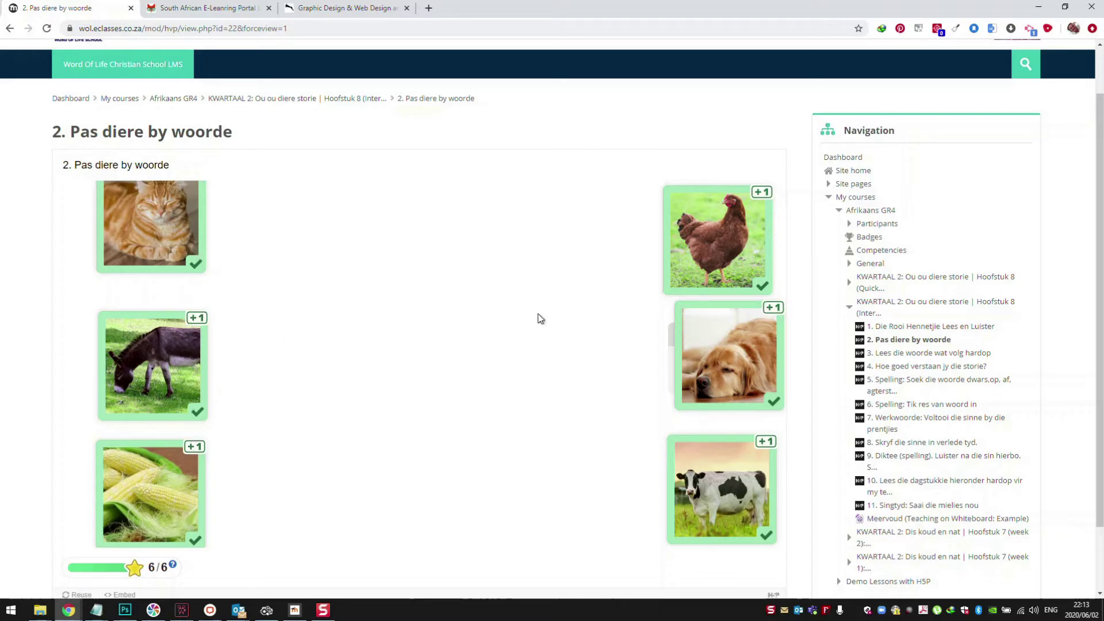
{"action": "scroll", "coordinate": [385, 467], "scroll_direction": "down", "scroll_amount": 3}
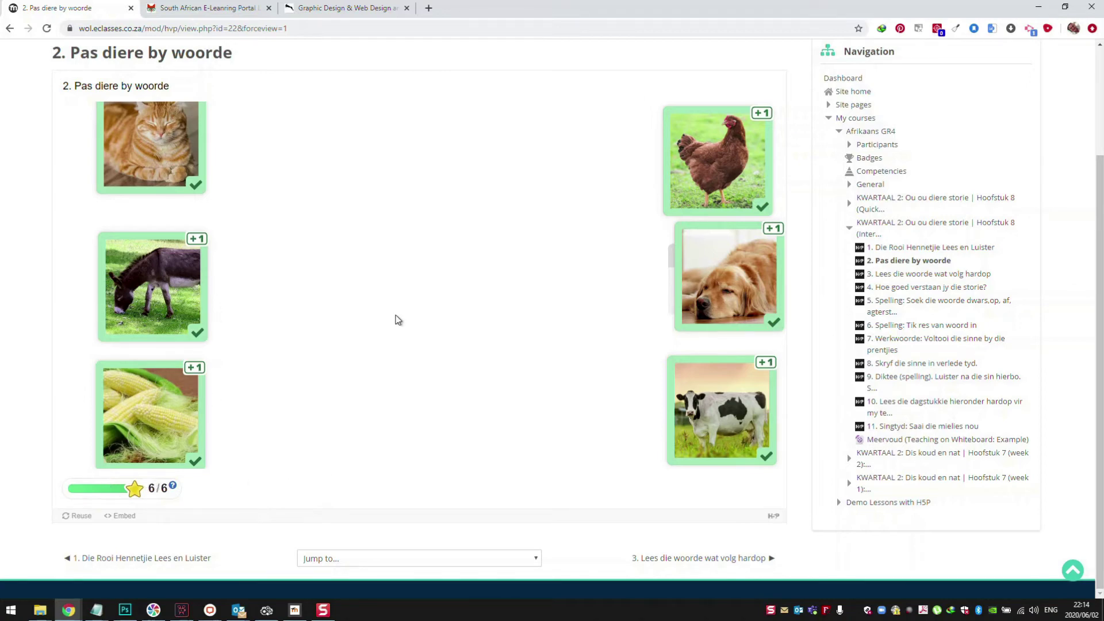
{"action": "scroll", "coordinate": [460, 467], "scroll_direction": "up", "scroll_amount": 1}
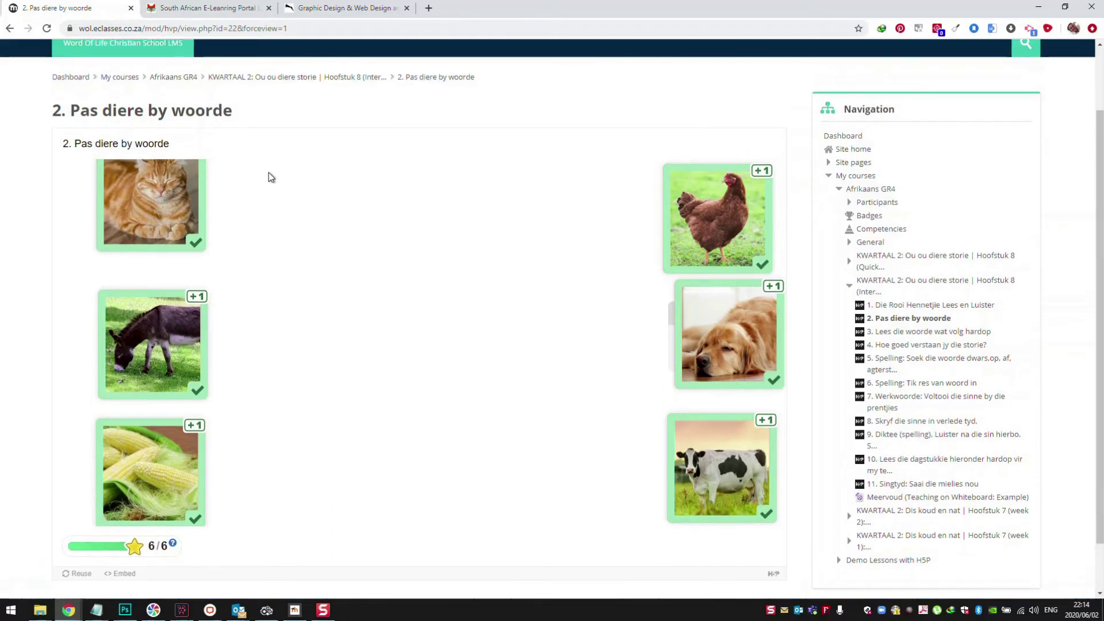
{"action": "scroll", "coordinate": [553, 374], "scroll_direction": "down", "scroll_amount": 1}
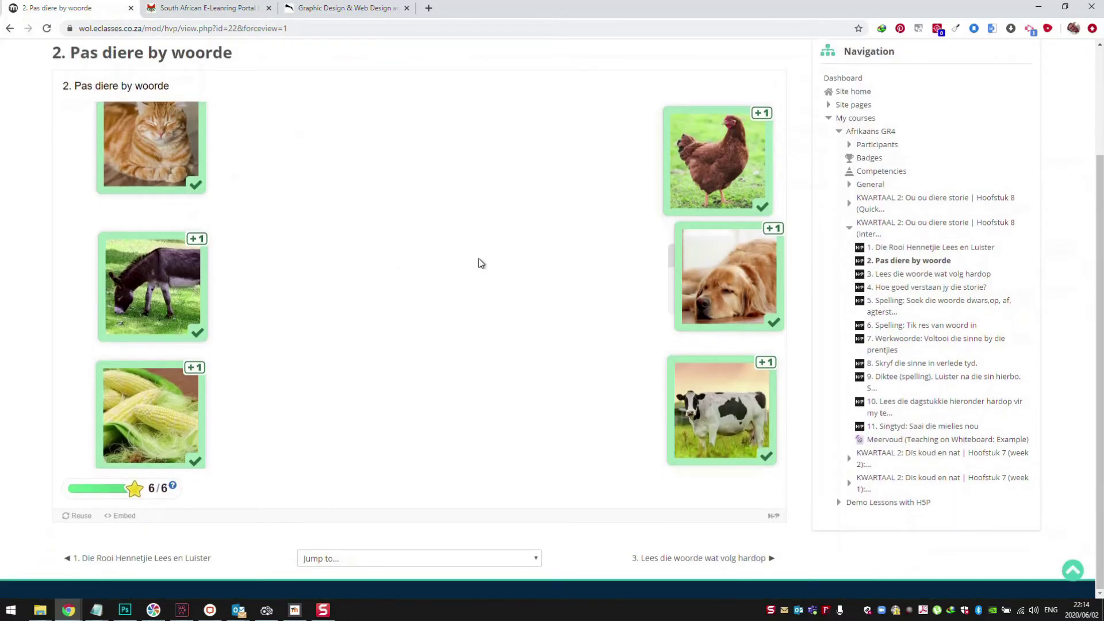
Open activity 3, say 'hennetjie' aloud twice, then move on and say 'kat'.
{"action": "left_click", "coordinate": [717, 562]}
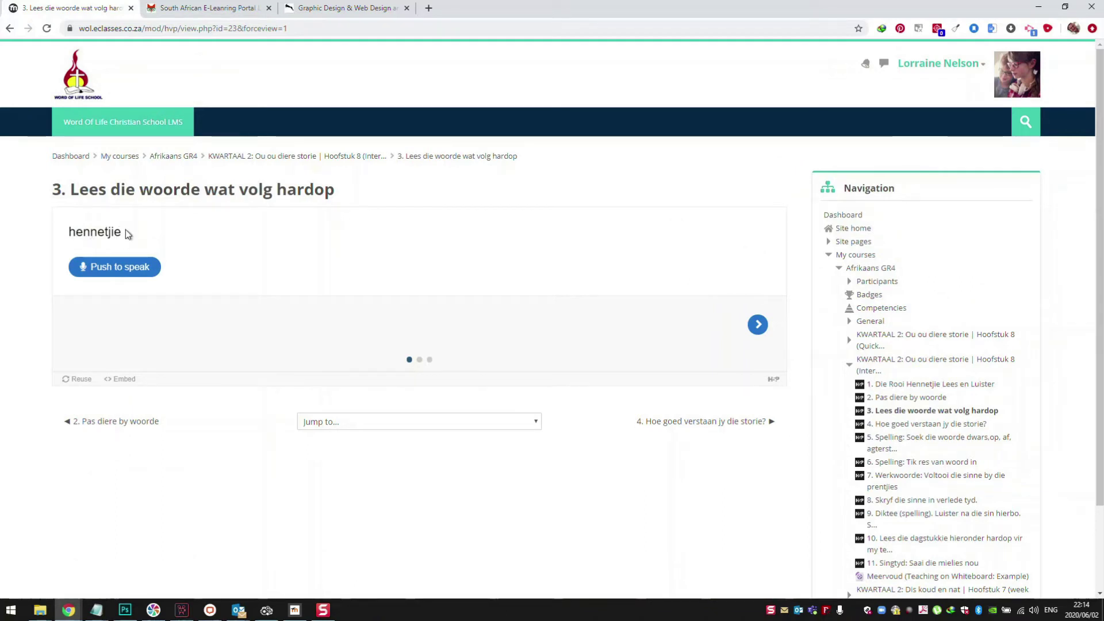
{"action": "left_click", "coordinate": [126, 273]}
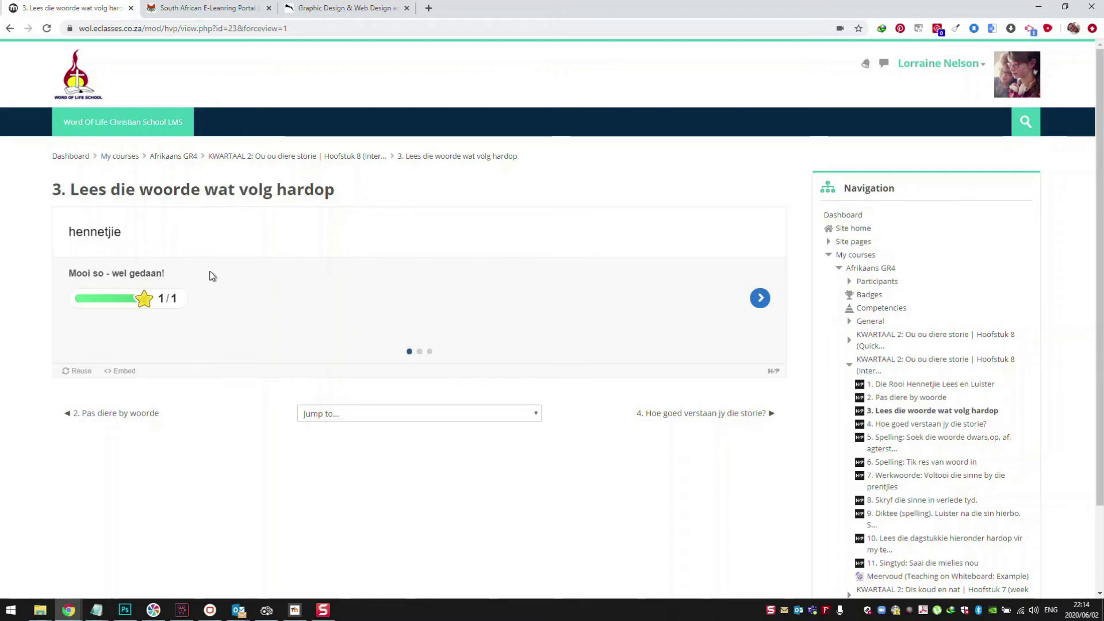
{"action": "left_click", "coordinate": [99, 414]}
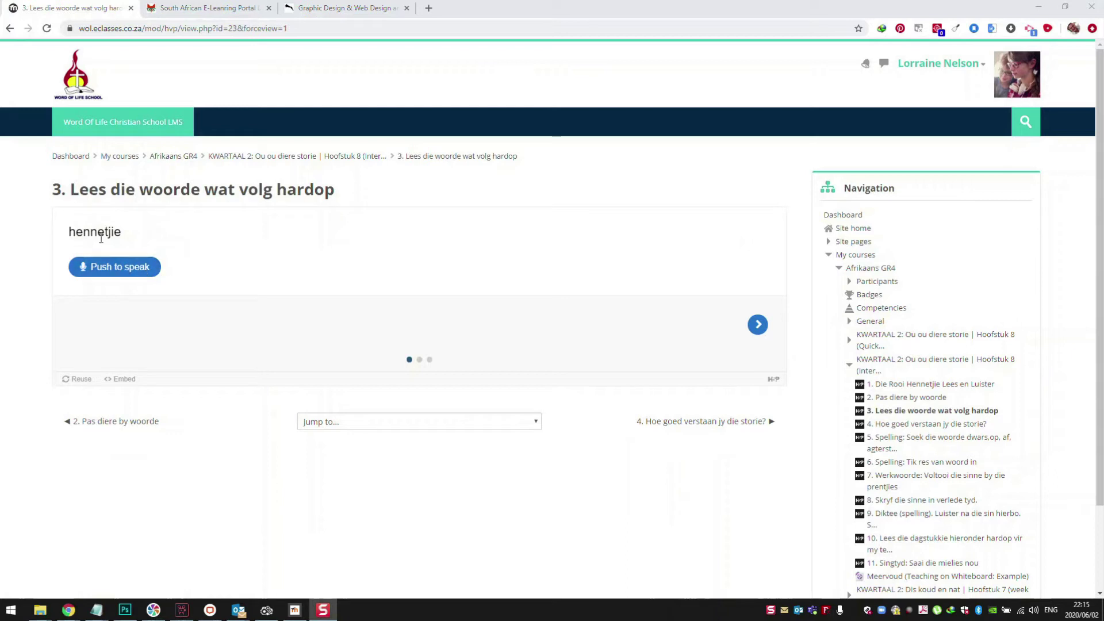
{"action": "left_click", "coordinate": [106, 268]}
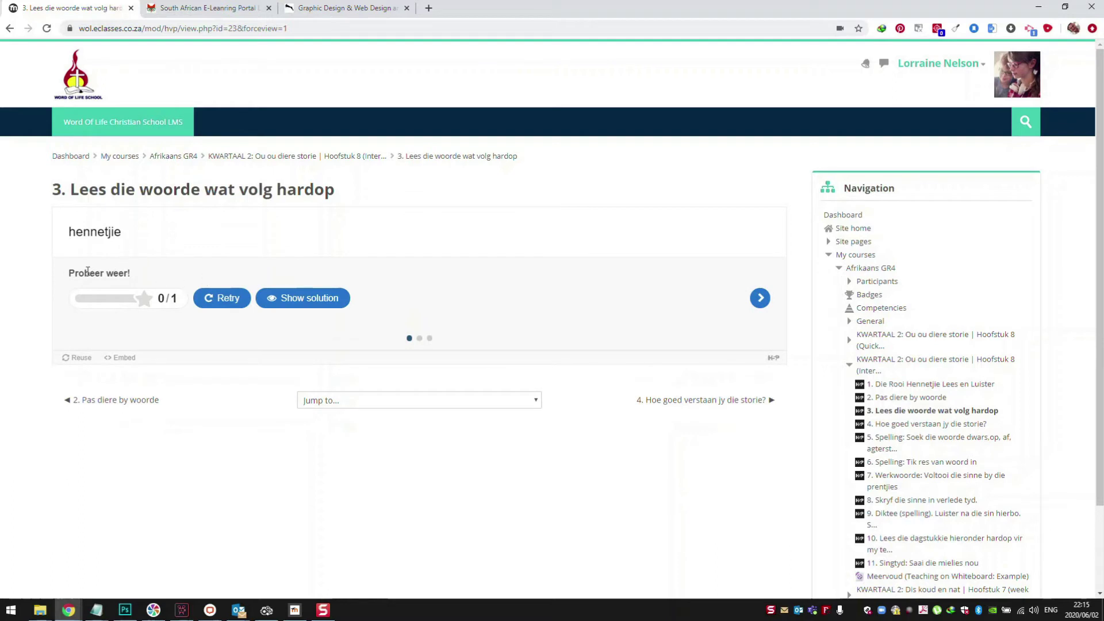
{"action": "left_click_drag", "start_coordinate": [151, 275], "coordinate": [62, 276]}
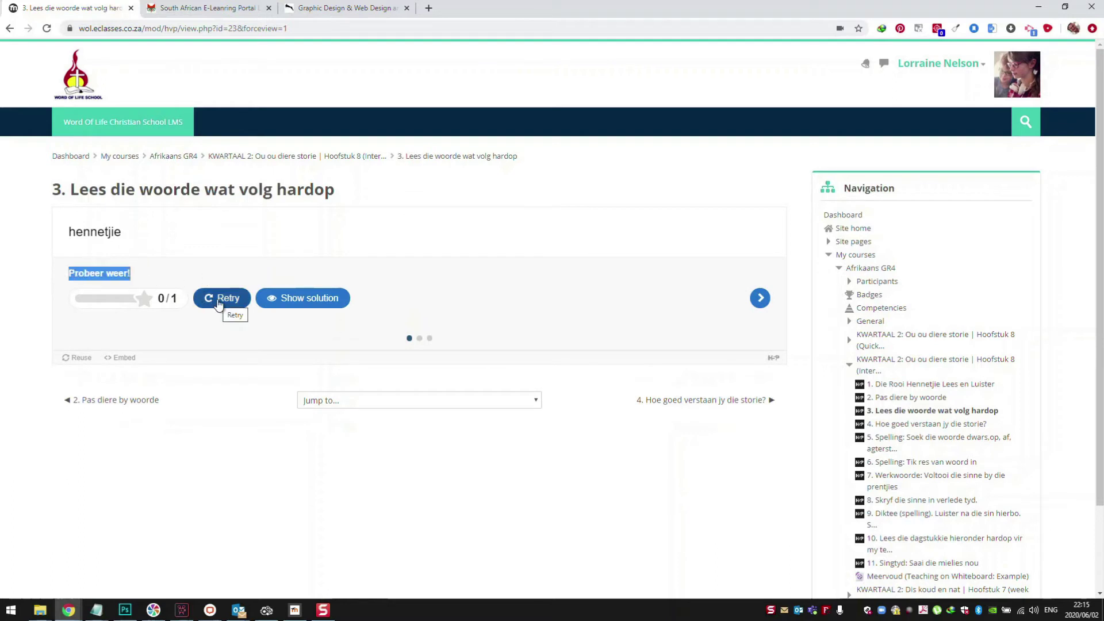
{"action": "left_click", "coordinate": [760, 299]}
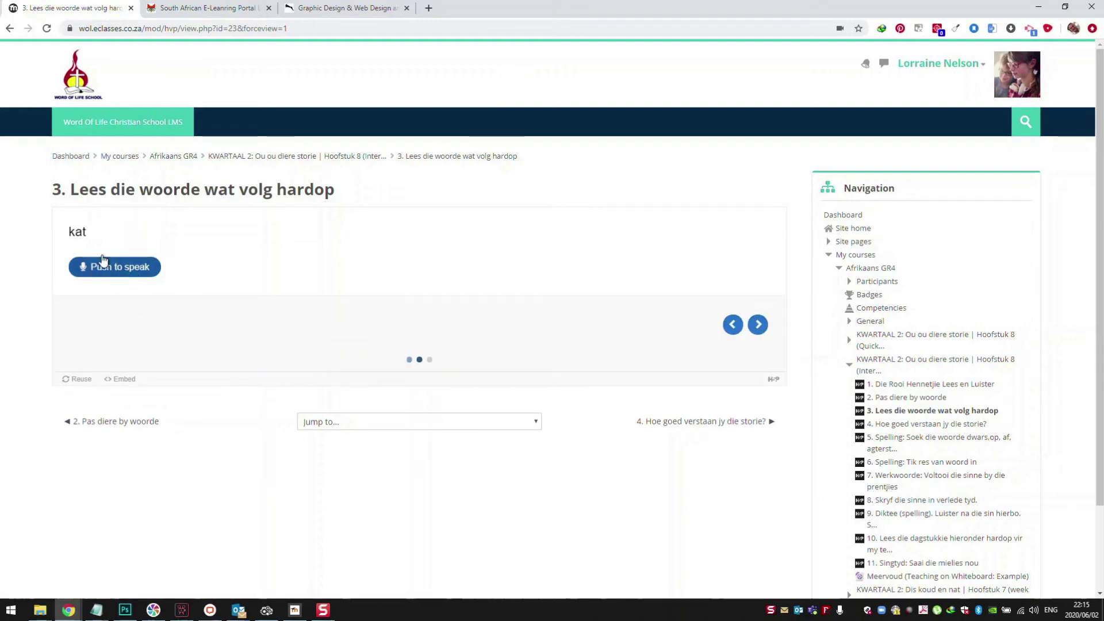
{"action": "left_click", "coordinate": [129, 274]}
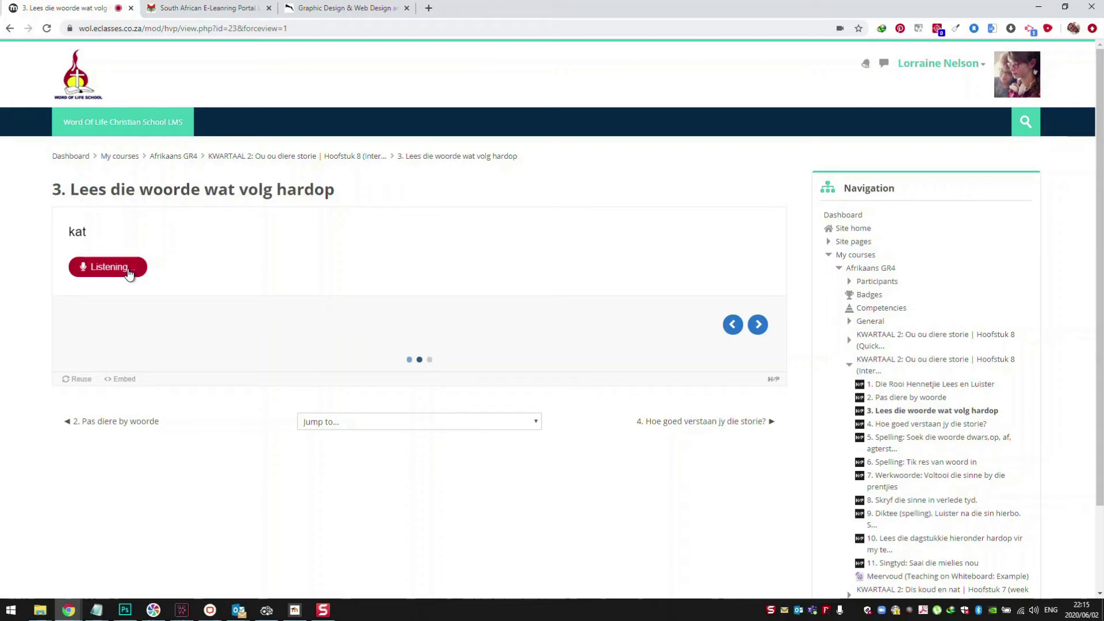